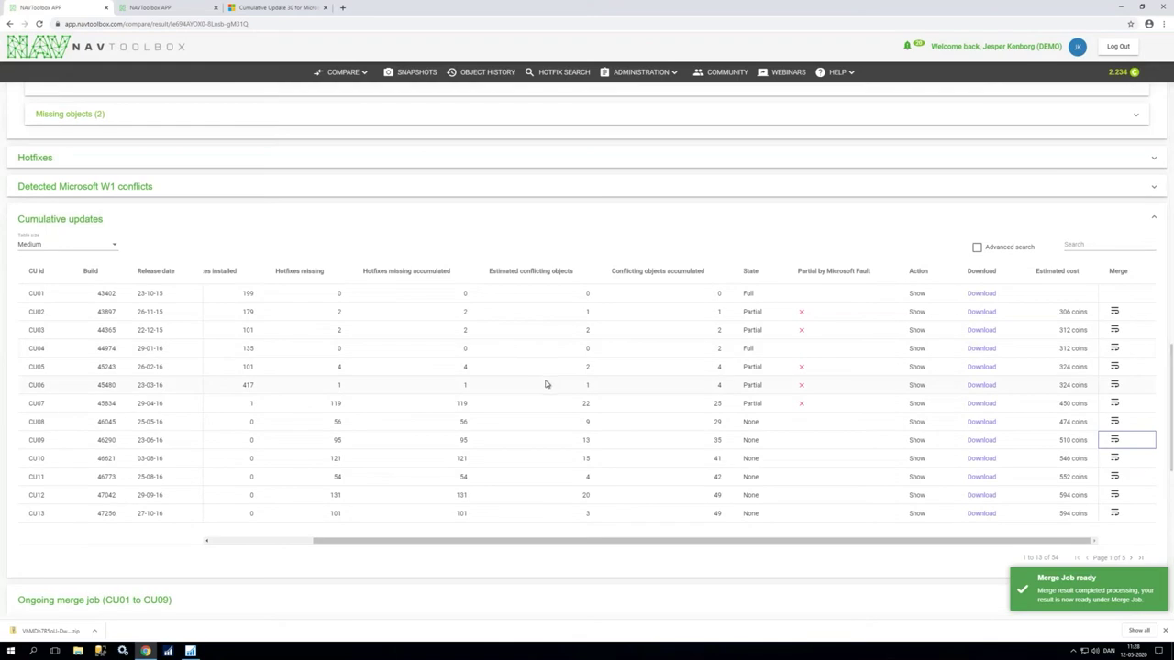
# - Expand the CU01 to CU09 merge job and read its automerge summary and 516-coin pricing table
pyautogui.click(899, 605)
pyautogui.scroll(-3, 899, 608)
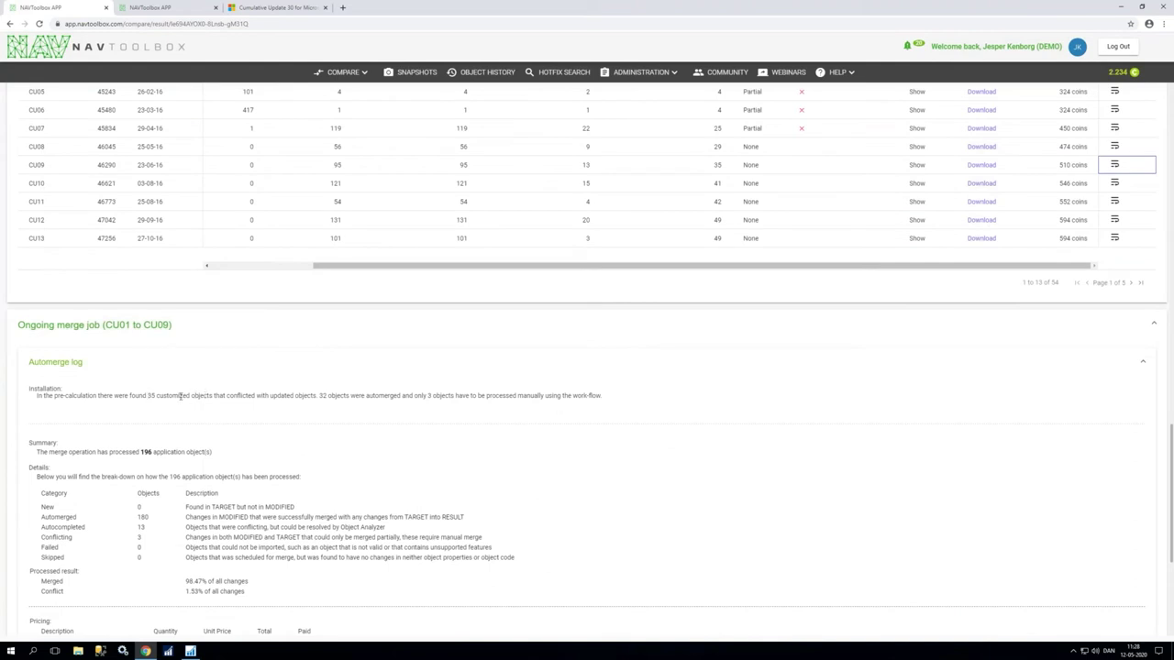
pyautogui.moveTo(147, 396); pyautogui.dragTo(203, 397)
pyautogui.click(431, 397)
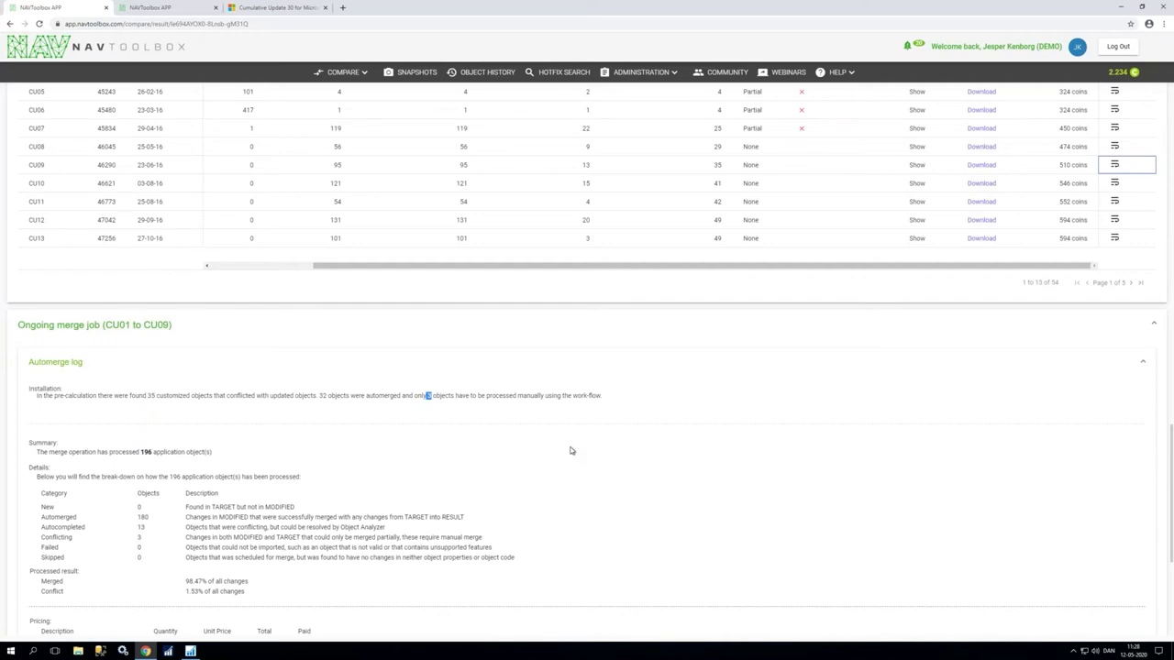
pyautogui.scroll(-3, 570, 451)
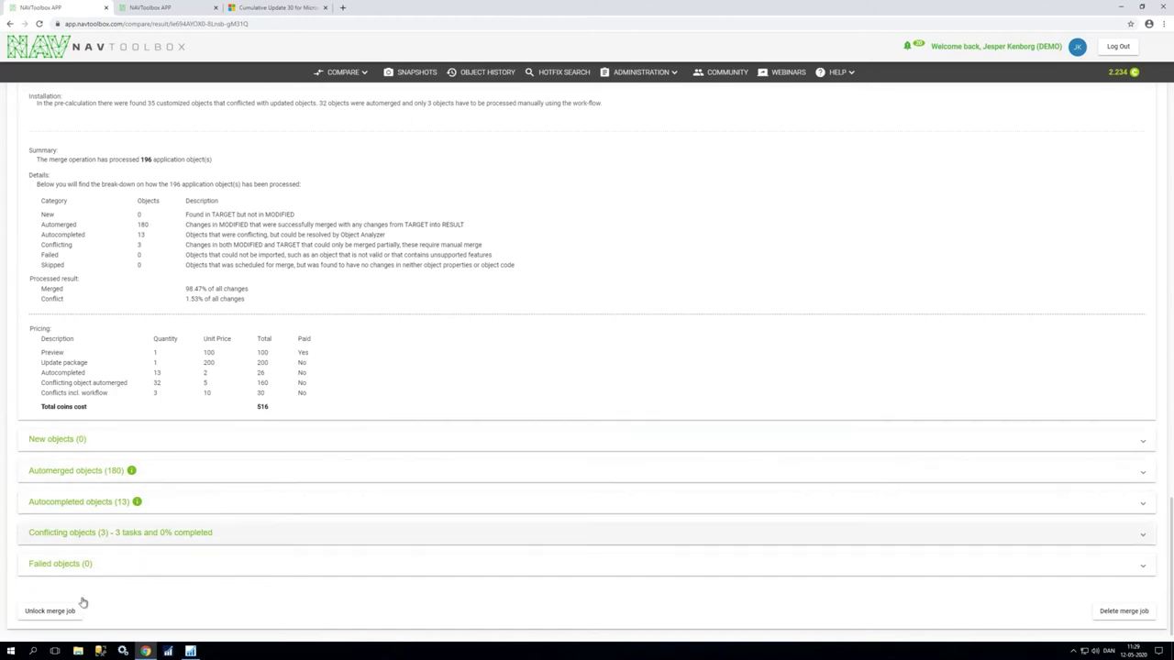
# - Unlock the merge job, confirming payment of 416 coins
pyautogui.click(53, 611)
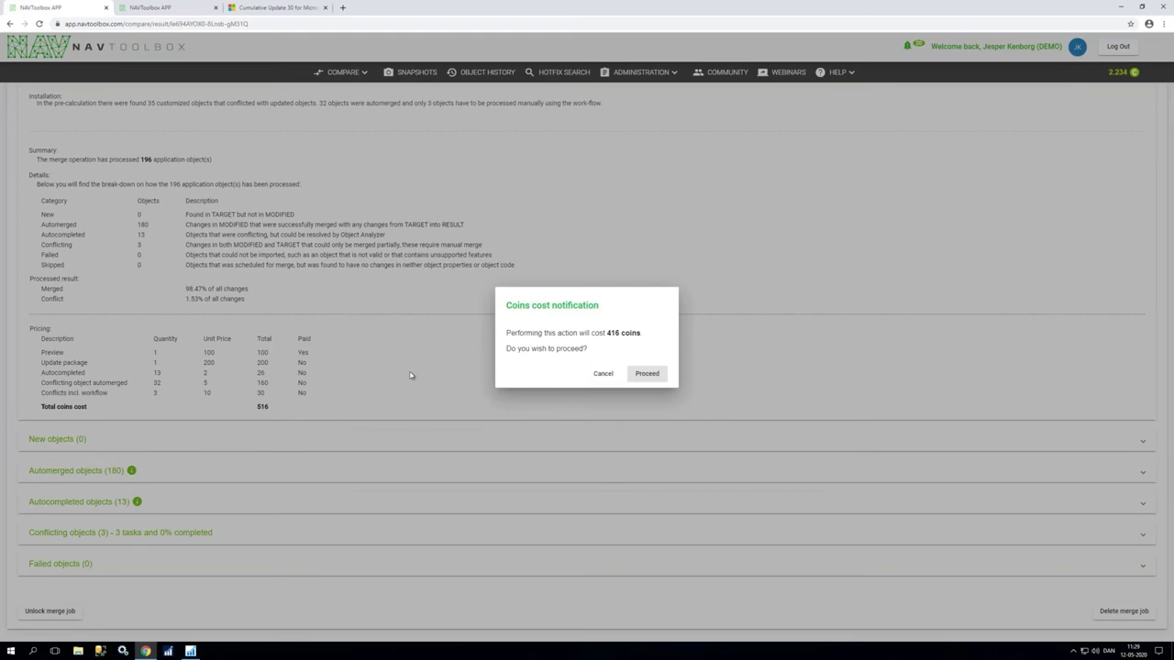
pyautogui.click(647, 374)
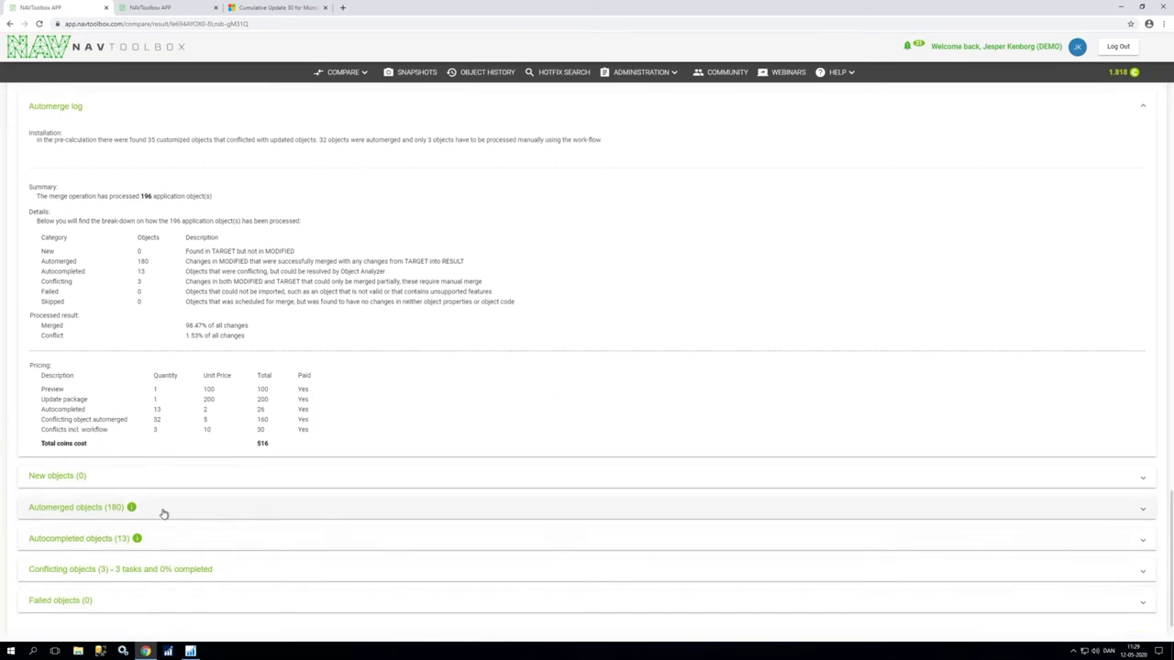
pyautogui.click(163, 514)
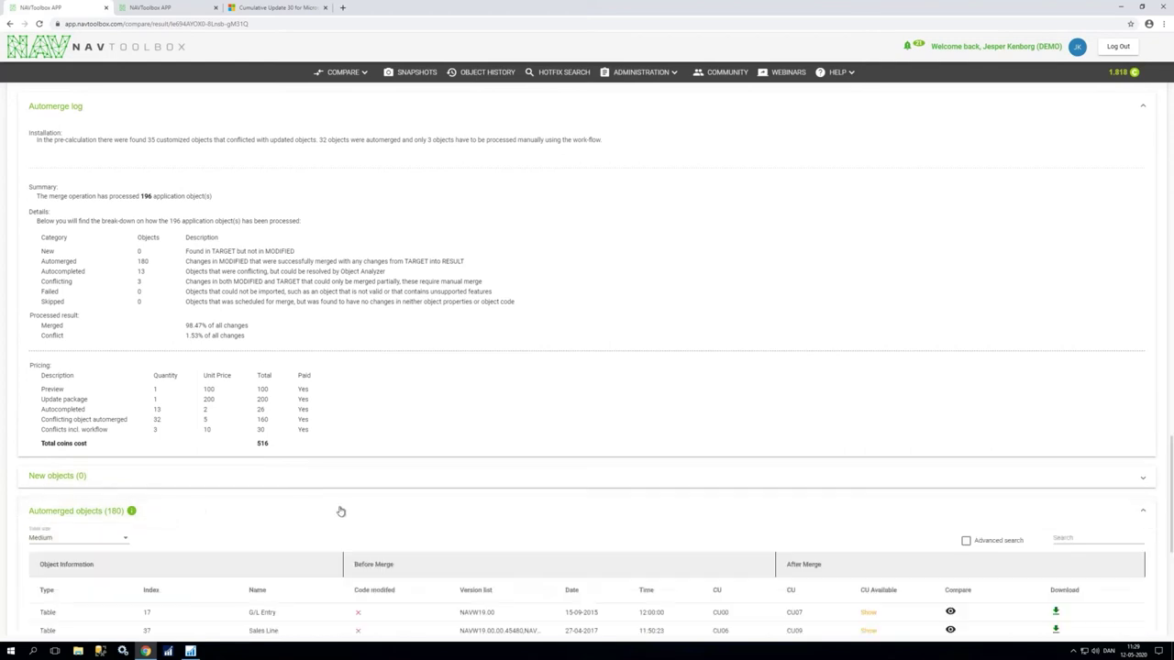
pyautogui.scroll(-3, 757, 520)
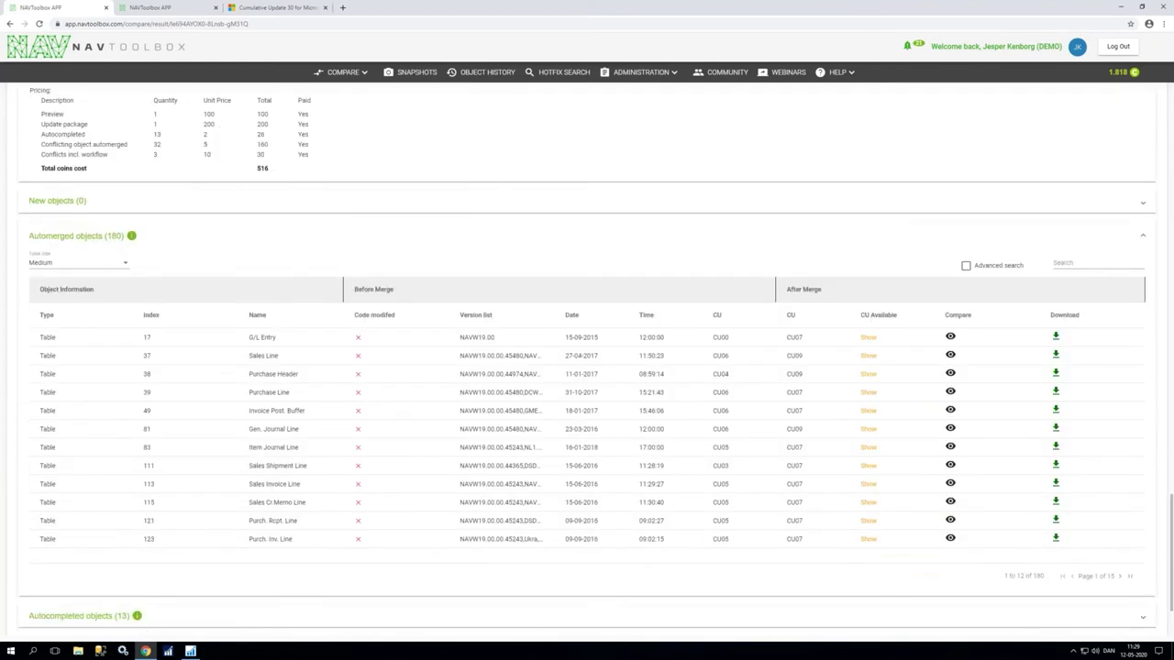
pyautogui.scroll(-2, 779, 530)
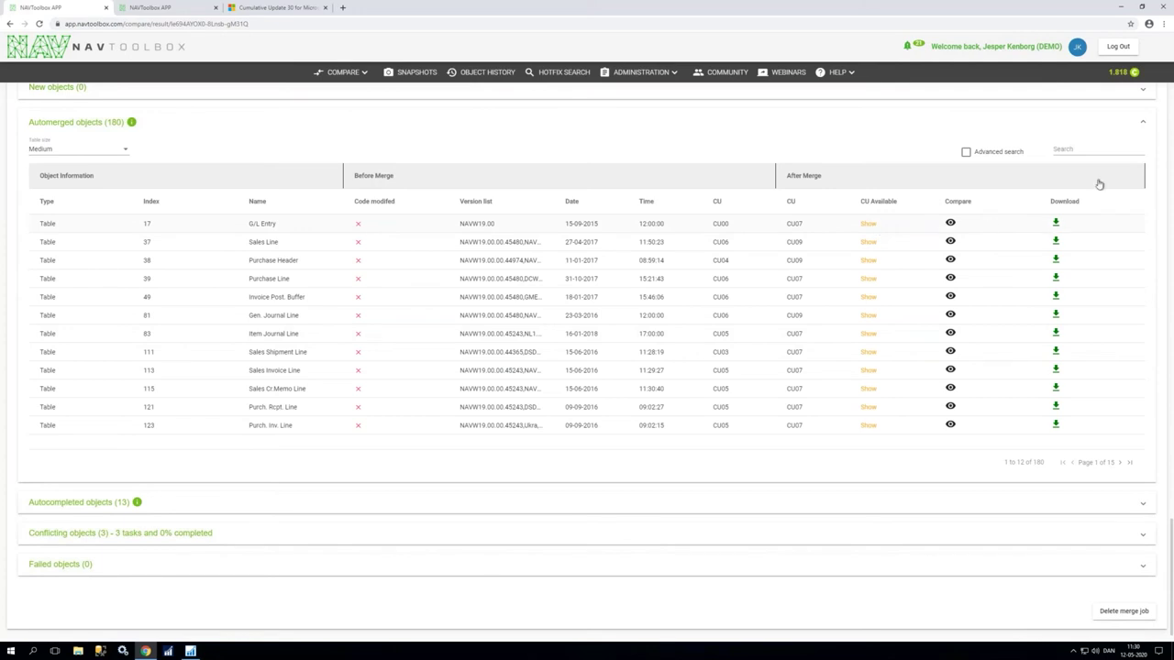
pyautogui.click(1144, 123)
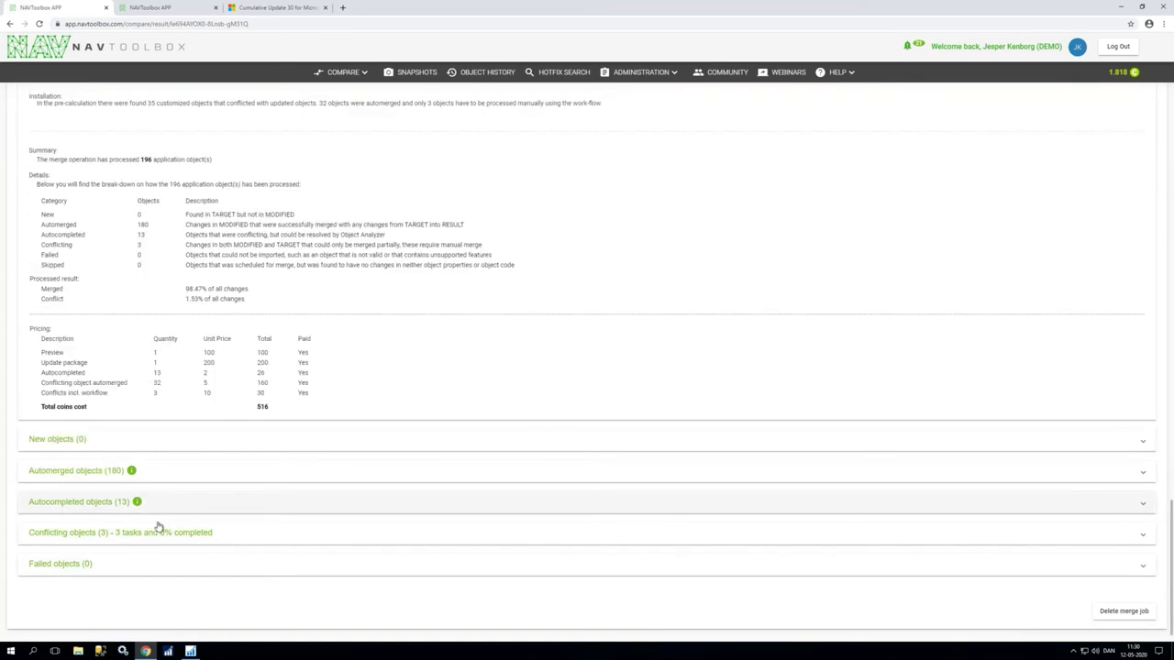
# - Expand the three conflicting objects and assign the Table 36 Sales Header task to yourself
pyautogui.click(229, 537)
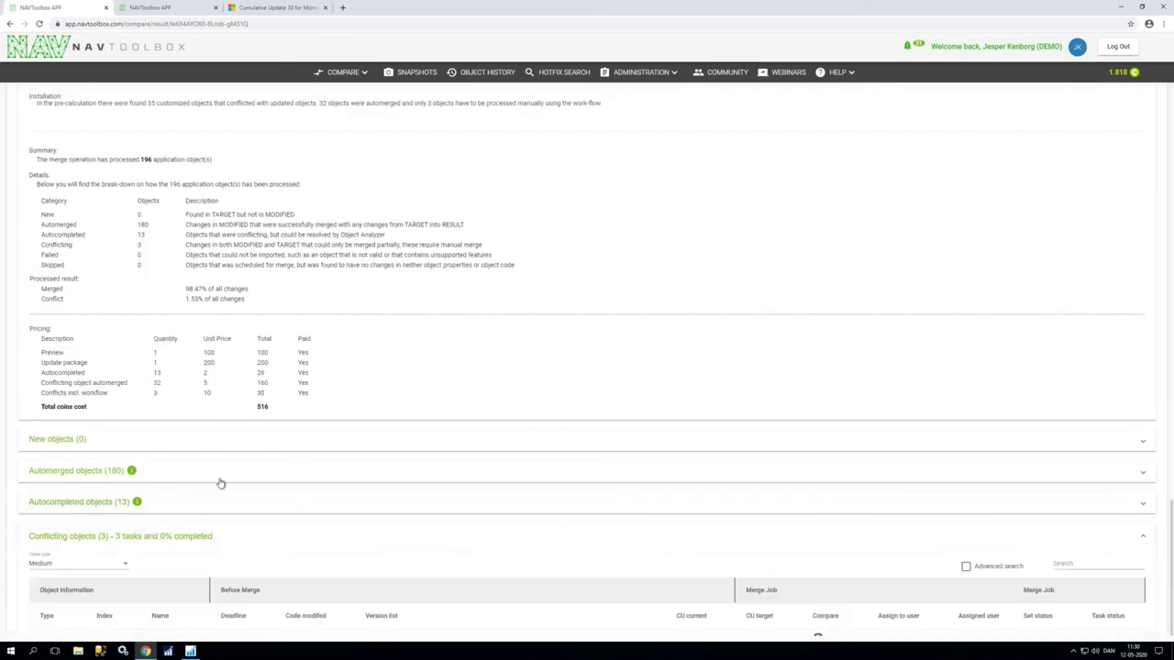
pyautogui.scroll(-2, 322, 503)
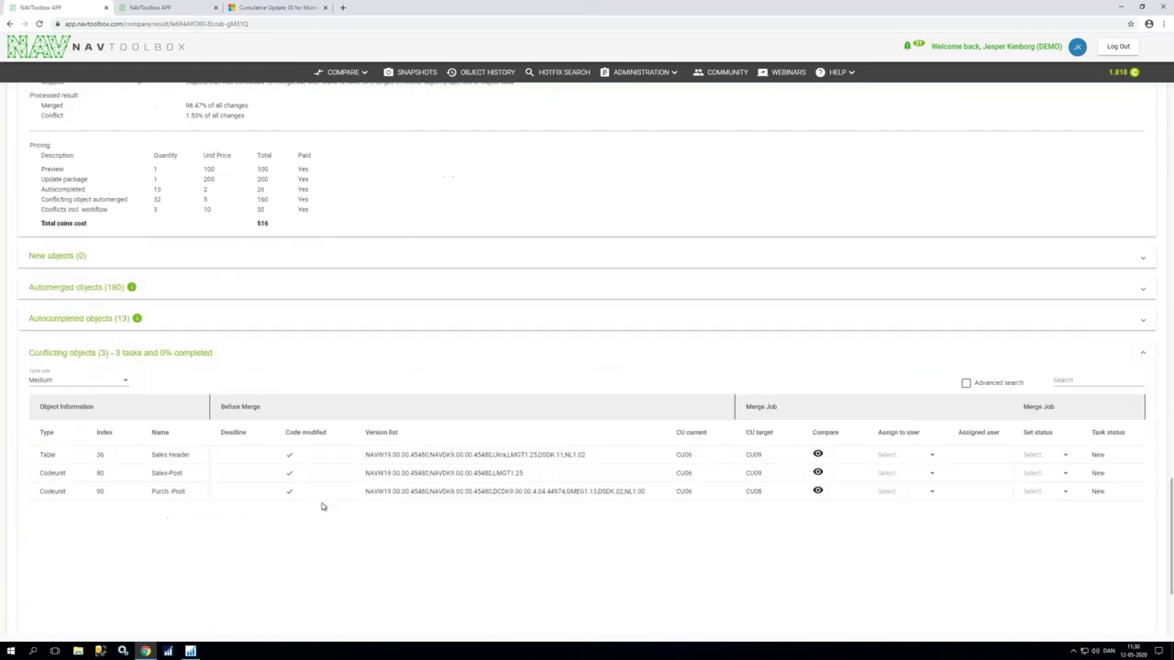
pyautogui.click(932, 457)
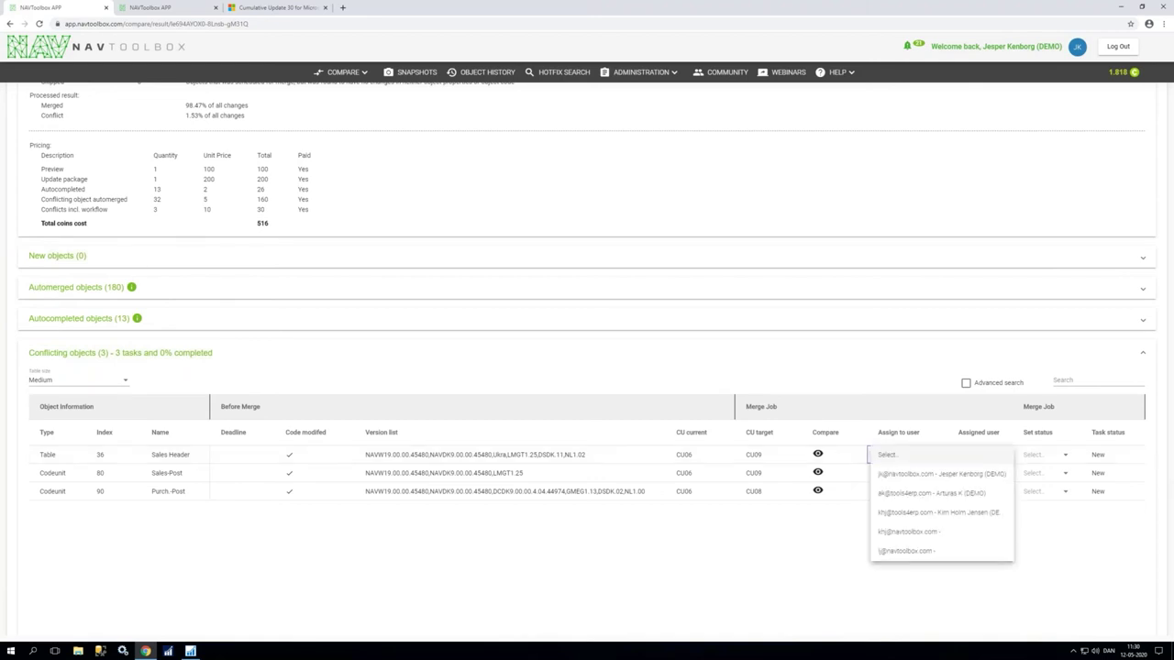
pyautogui.click(926, 475)
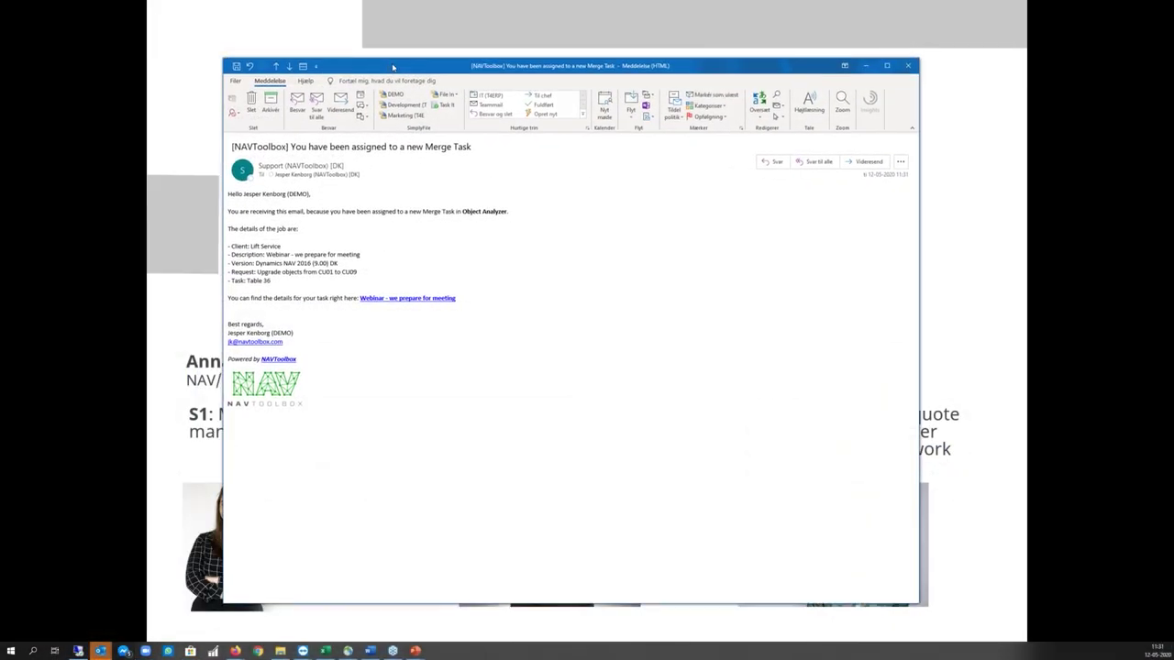
# - Read the Table 36 task details in the merge-task assignment e-mail
pyautogui.moveTo(393, 66); pyautogui.dragTo(395, 66)
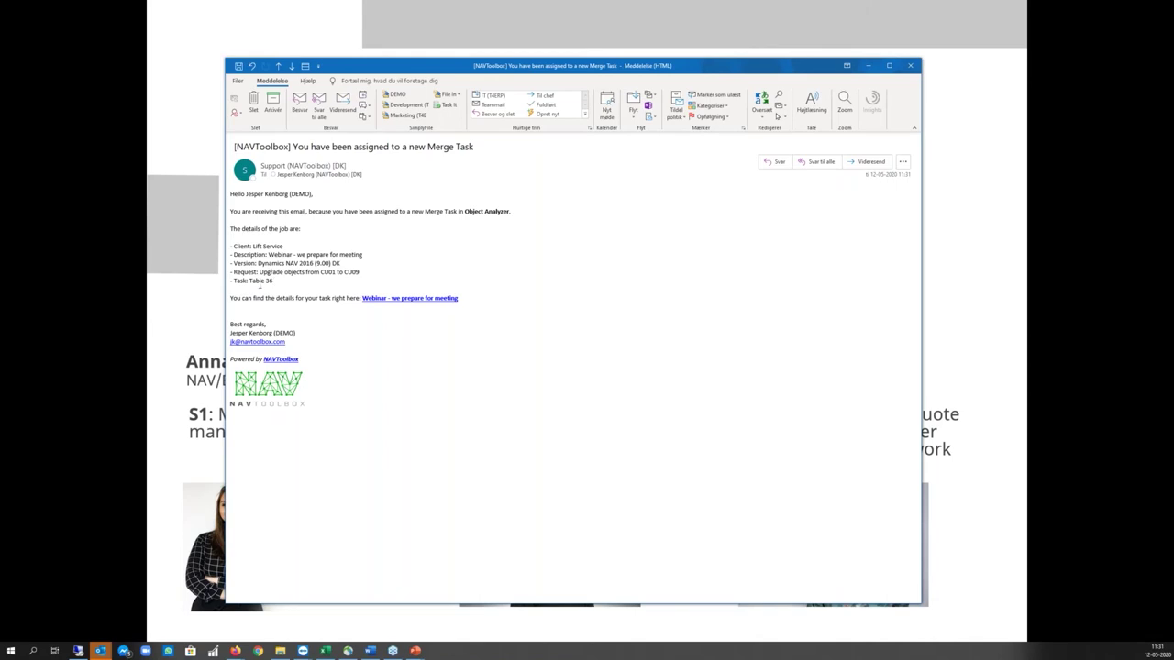
pyautogui.moveTo(252, 286); pyautogui.dragTo(231, 333)
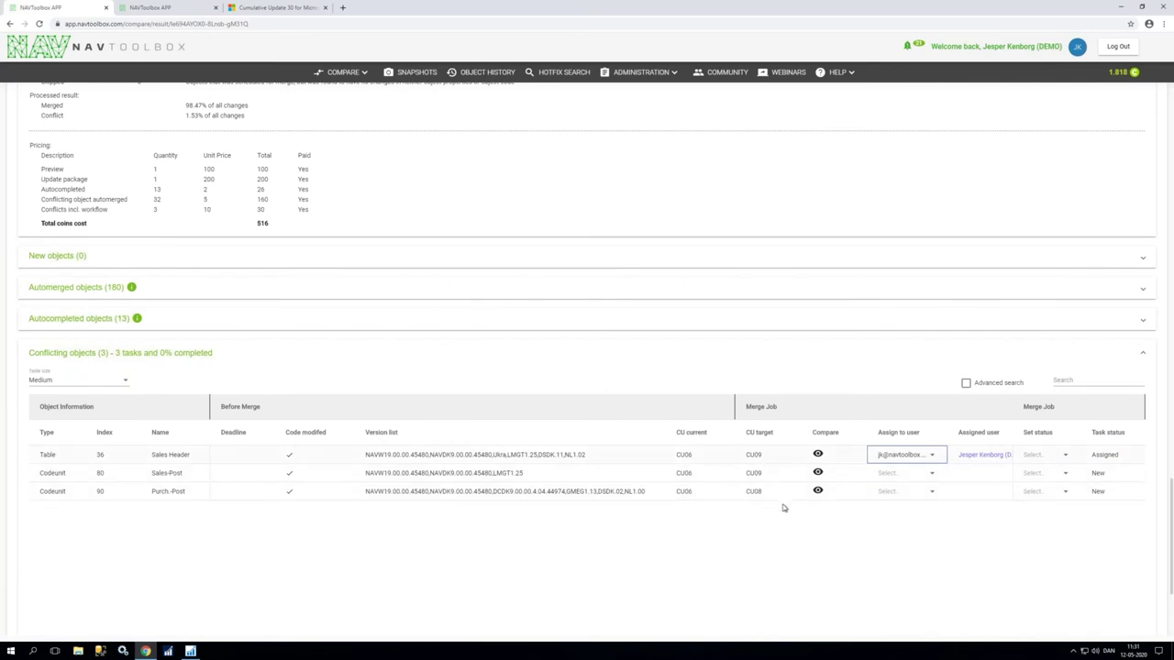
# - Download the Table 36 Sales Header conflict files from the Conflicting objects table
pyautogui.click(1170, 398)
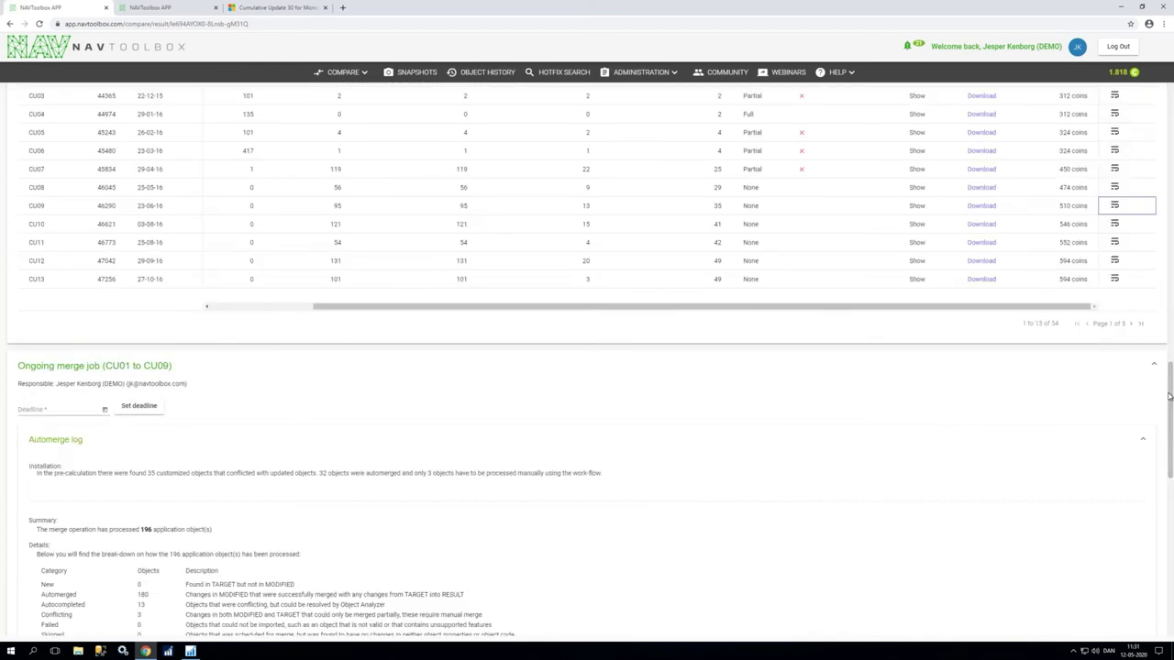
pyautogui.moveTo(1170, 394); pyautogui.dragTo(1171, 533)
pyautogui.moveTo(780, 594); pyautogui.dragTo(977, 603)
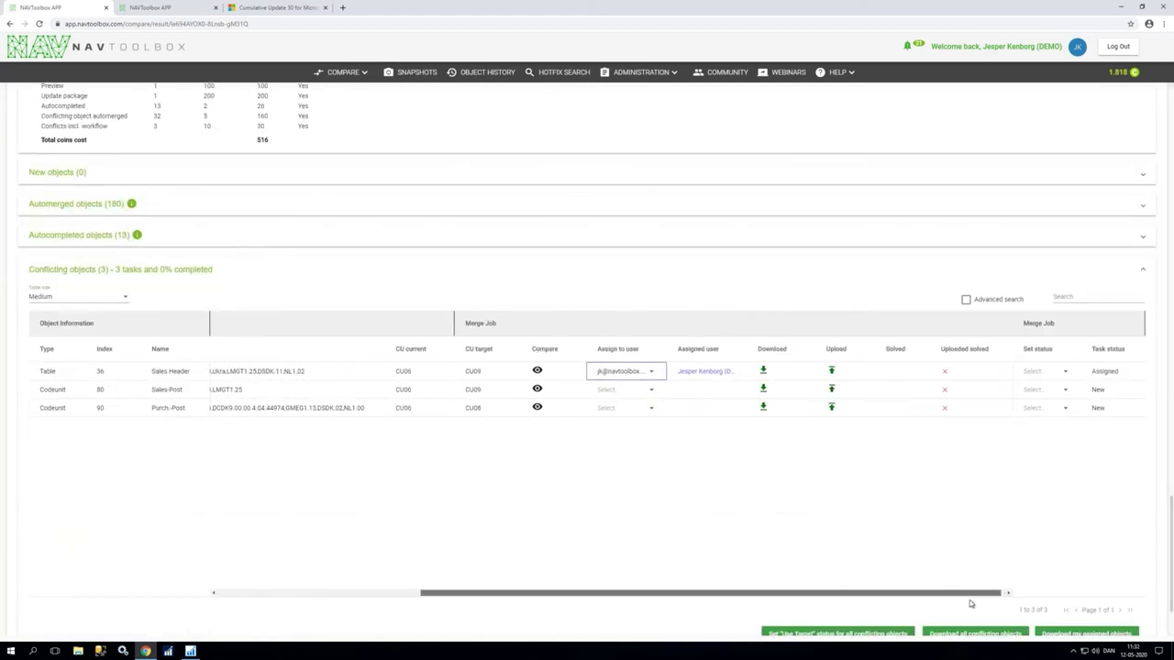
pyautogui.click(759, 371)
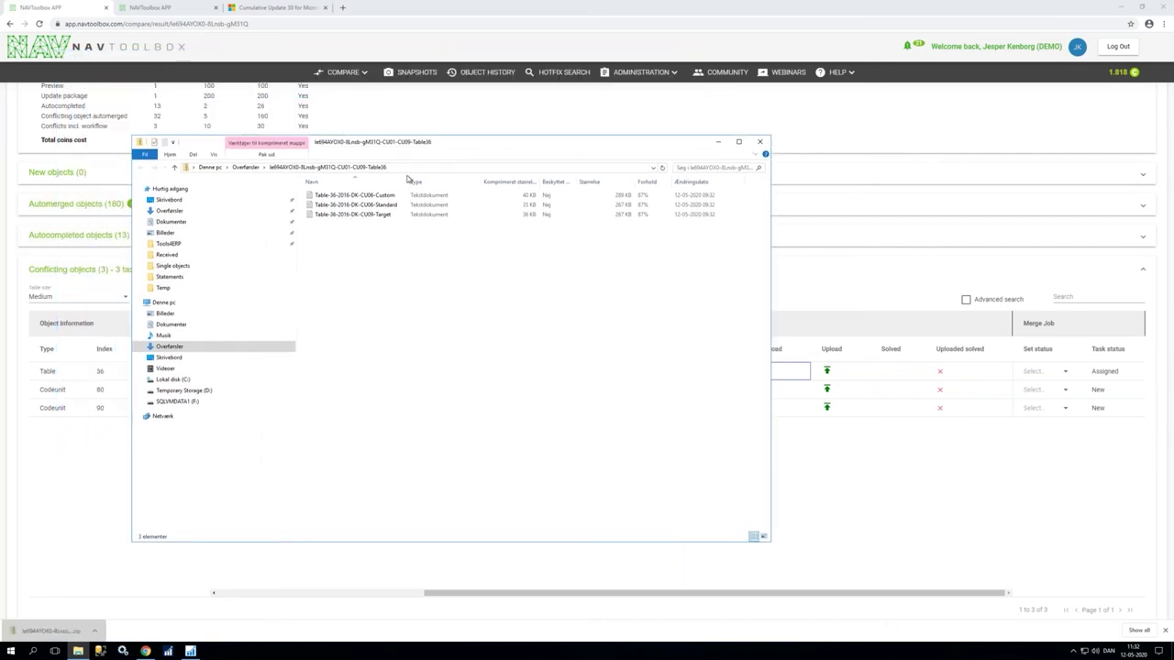
# - Widen the name column to read the Table 36 file names, then close the Explorer window
pyautogui.moveTo(408, 178); pyautogui.dragTo(432, 178)
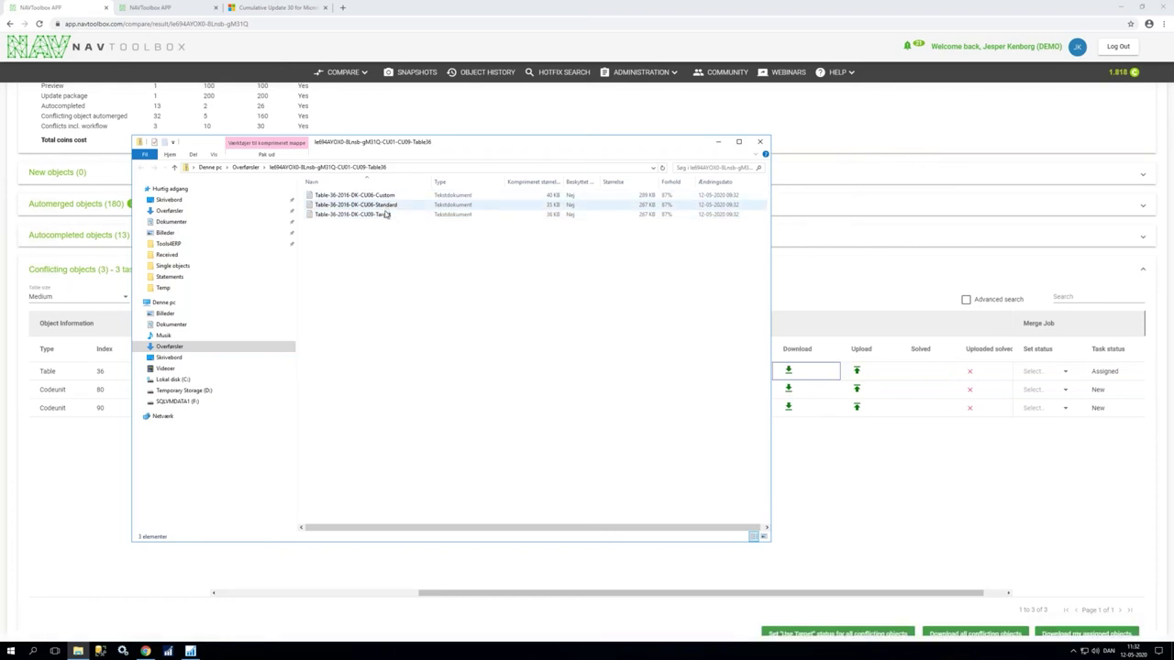
pyautogui.click(760, 142)
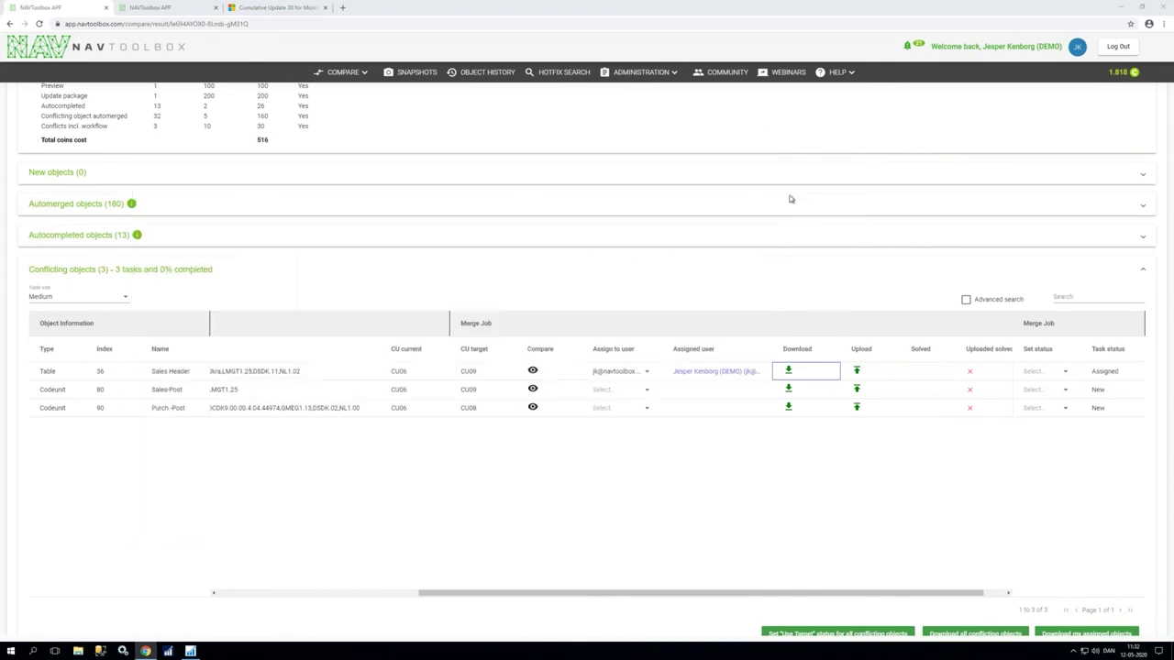
# - Upload the solved Tab36 file for the Sales Header row and confirm replacing the object
pyautogui.click(856, 372)
pyautogui.click(289, 366)
pyautogui.click(639, 463)
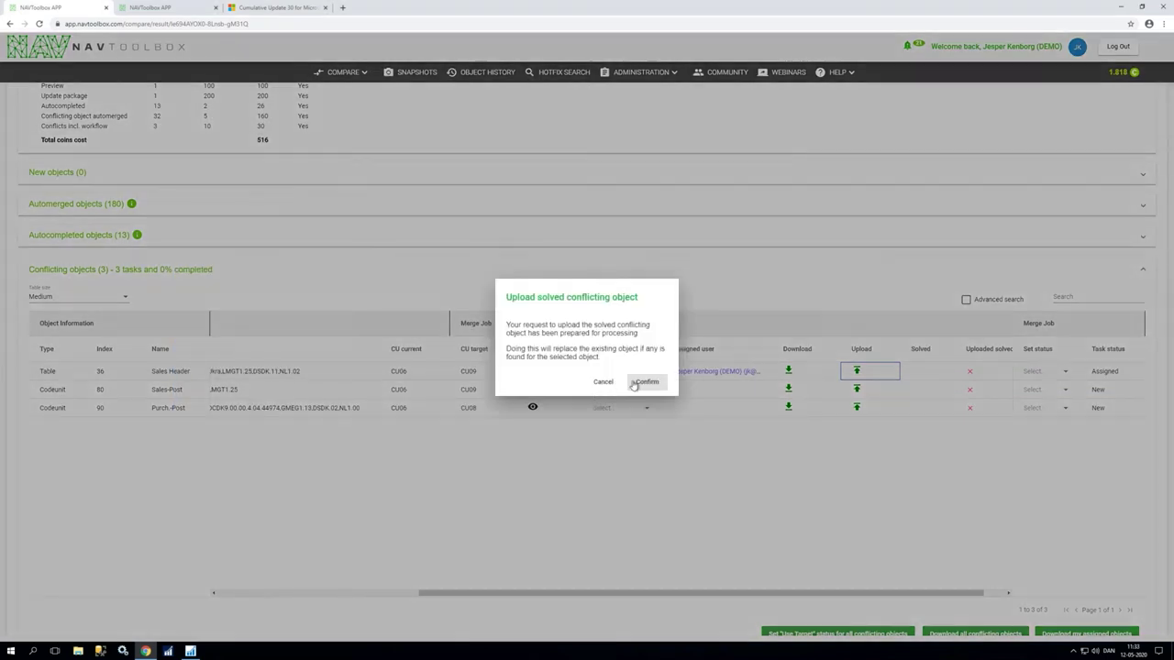
pyautogui.click(648, 382)
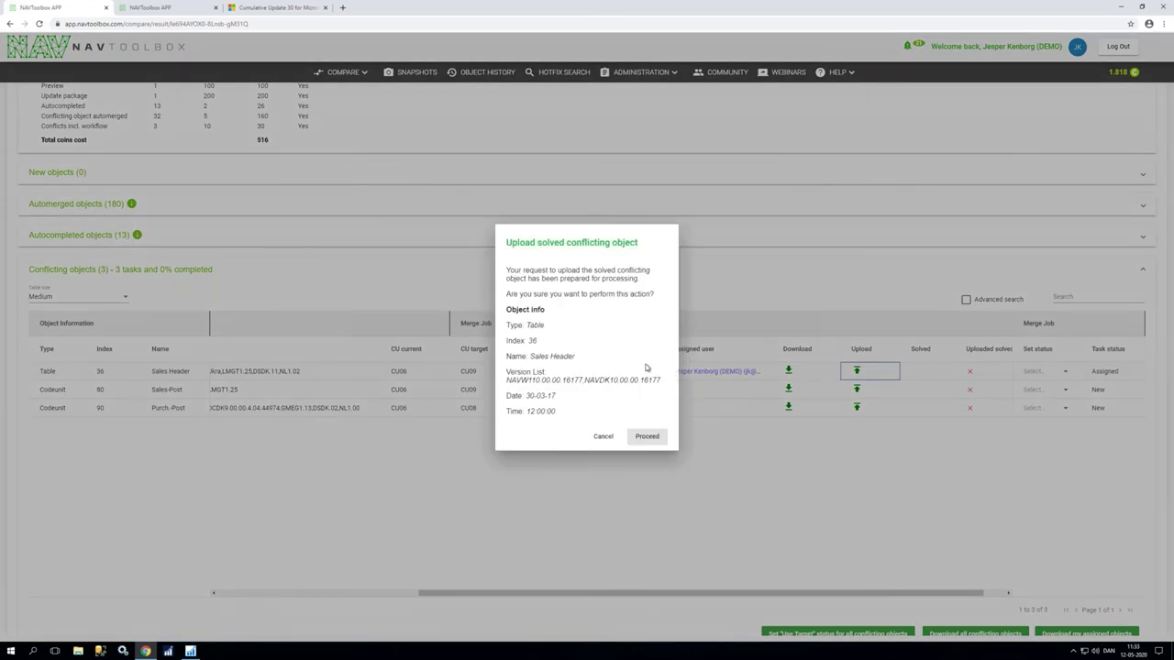
pyautogui.click(650, 438)
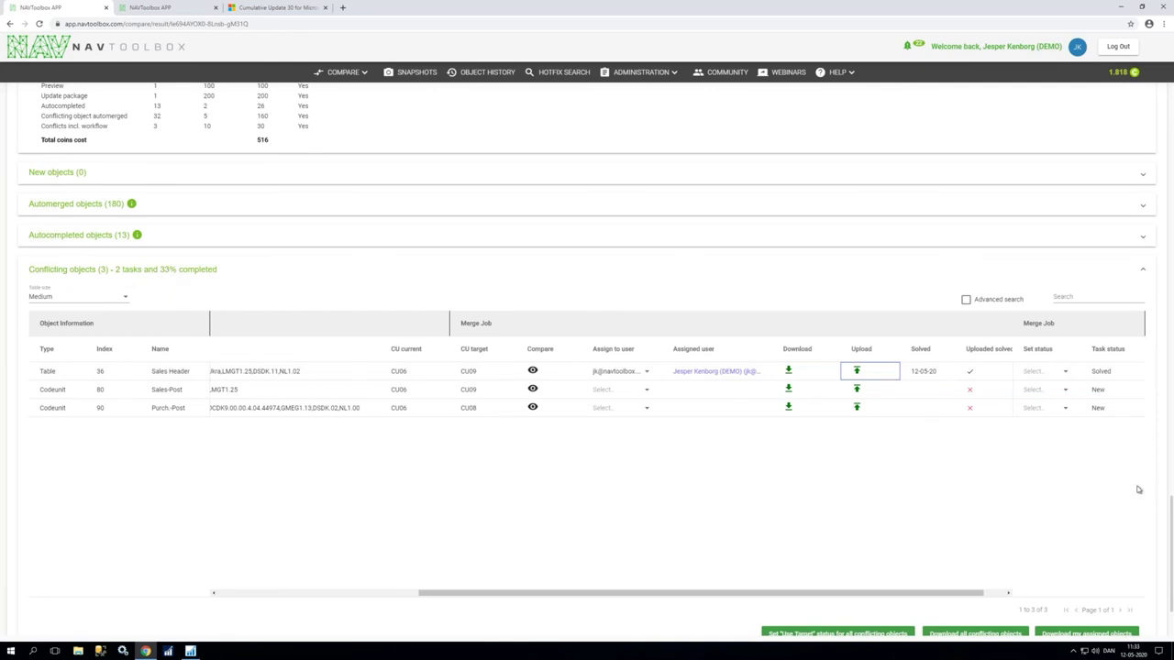
# - Set Codeunit 80 Sales-Post to Use target and Codeunit 90 Purch.-Post to Dropped
pyautogui.click(1067, 395)
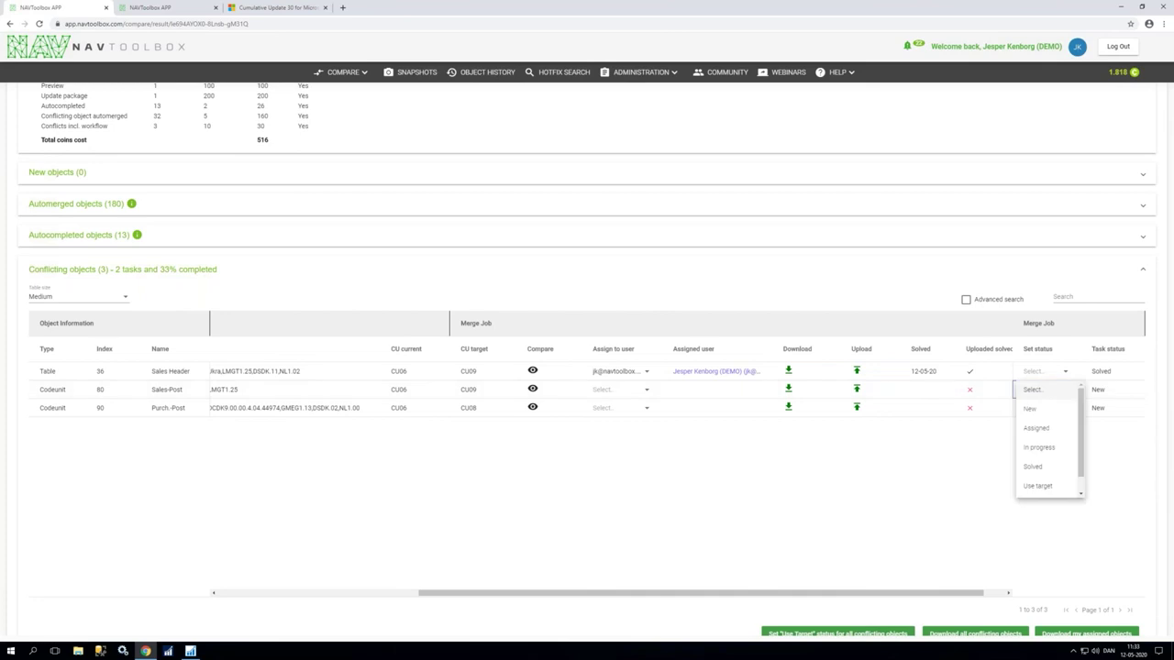
pyautogui.scroll(-1, 1062, 426)
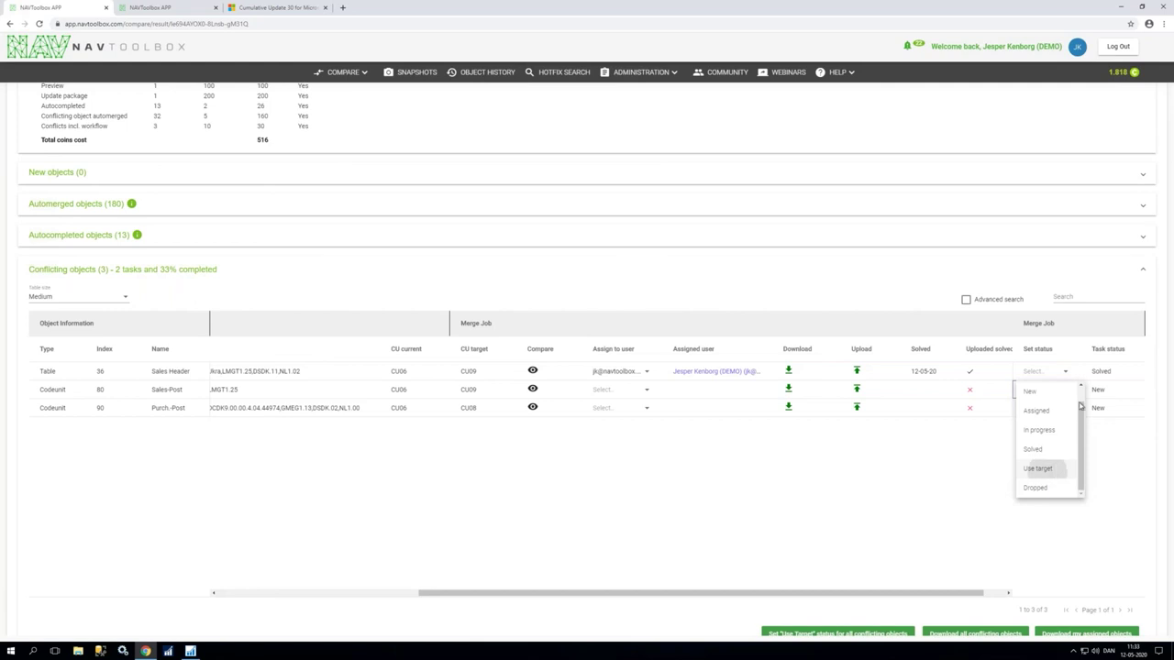
pyautogui.click(1046, 472)
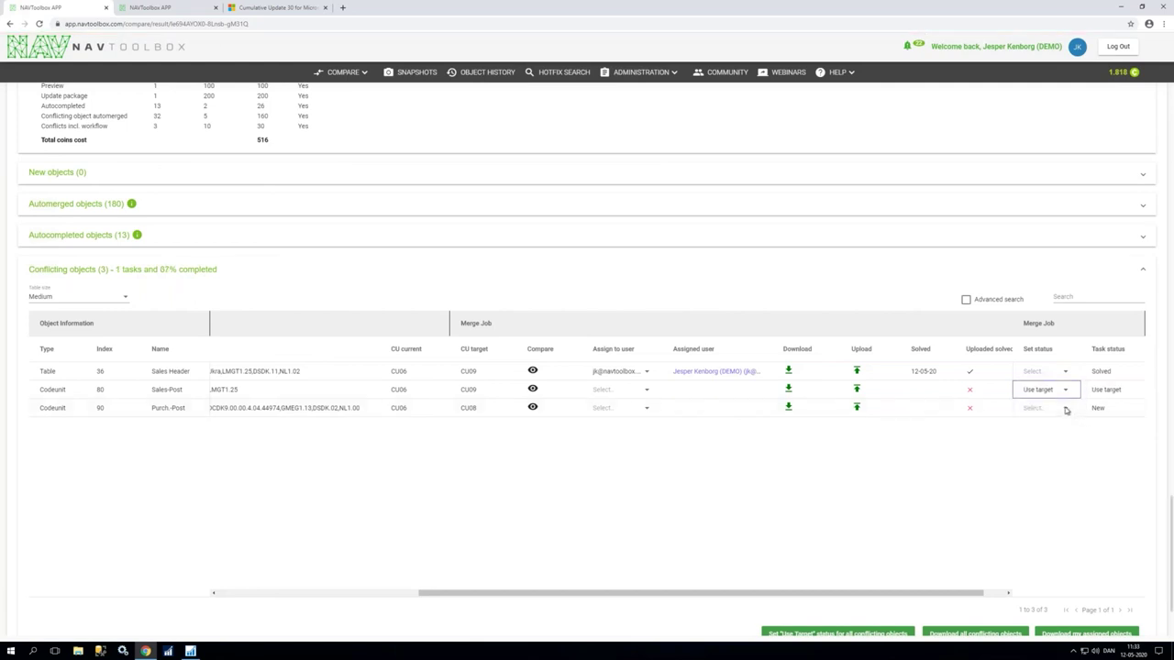
pyautogui.click(1066, 411)
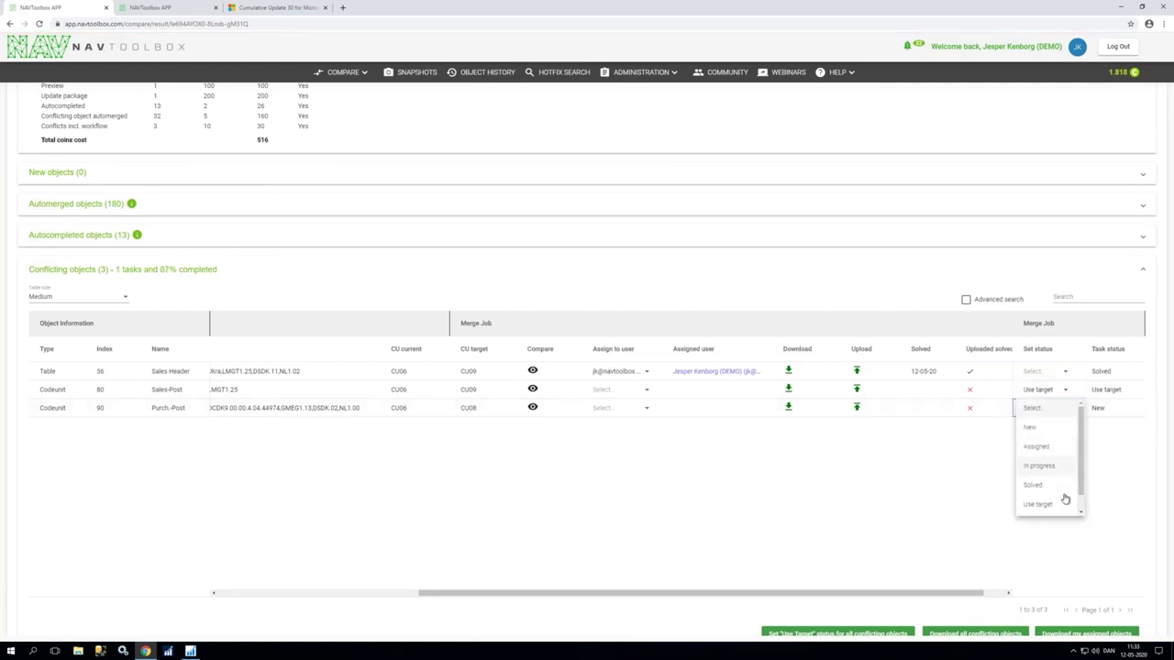
pyautogui.scroll(-1, 1046, 500)
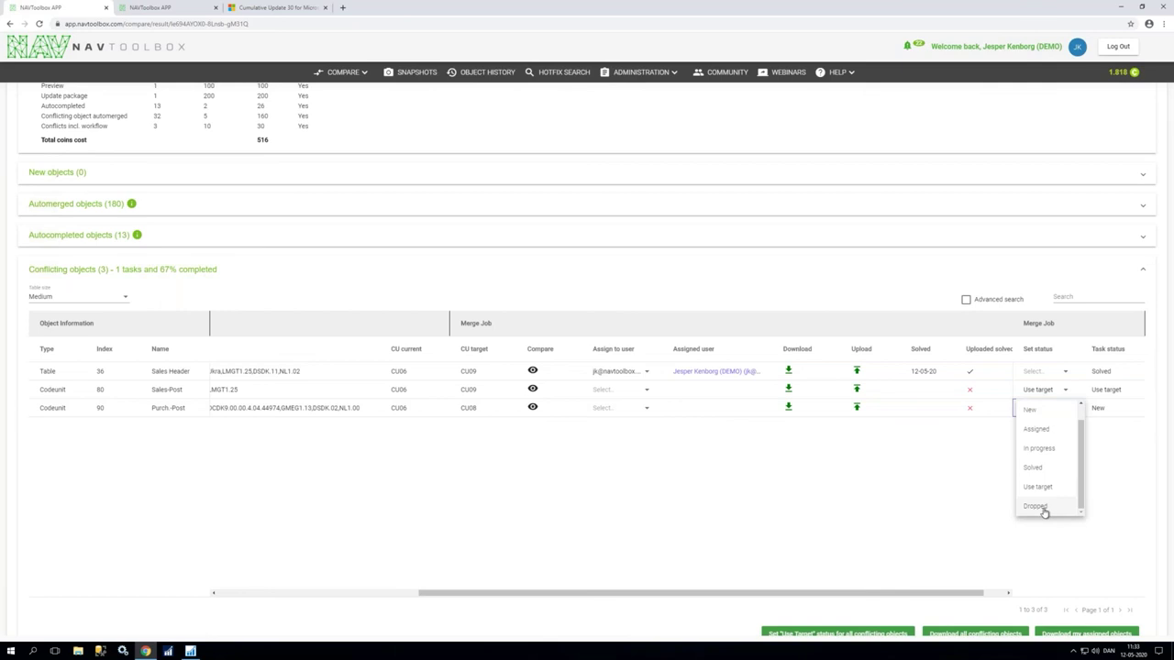
pyautogui.click(1036, 506)
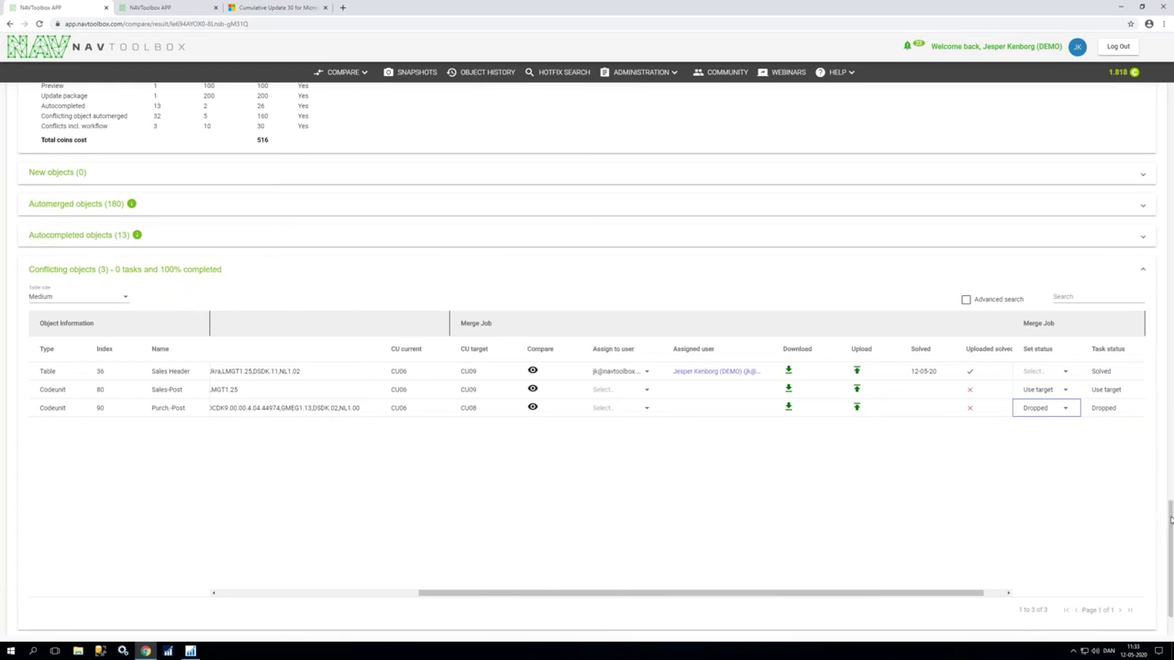
# - Scroll down through the completed merge result page and back up to the top
pyautogui.scroll(-2, 1170, 532)
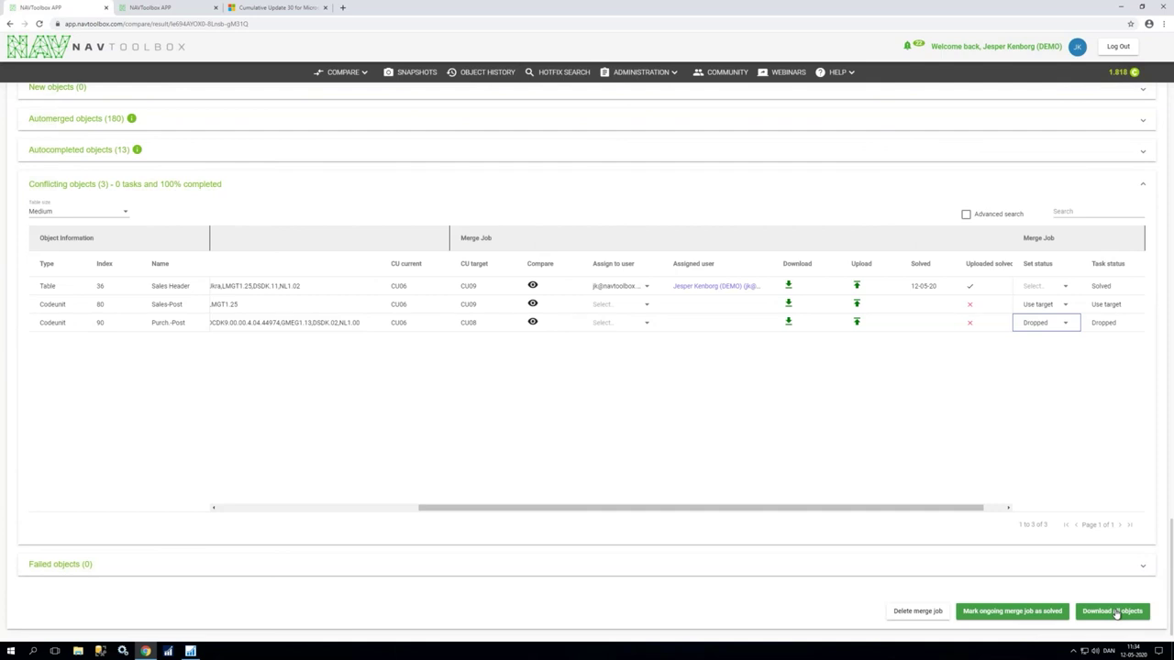
pyautogui.scroll(1, 98, 57)
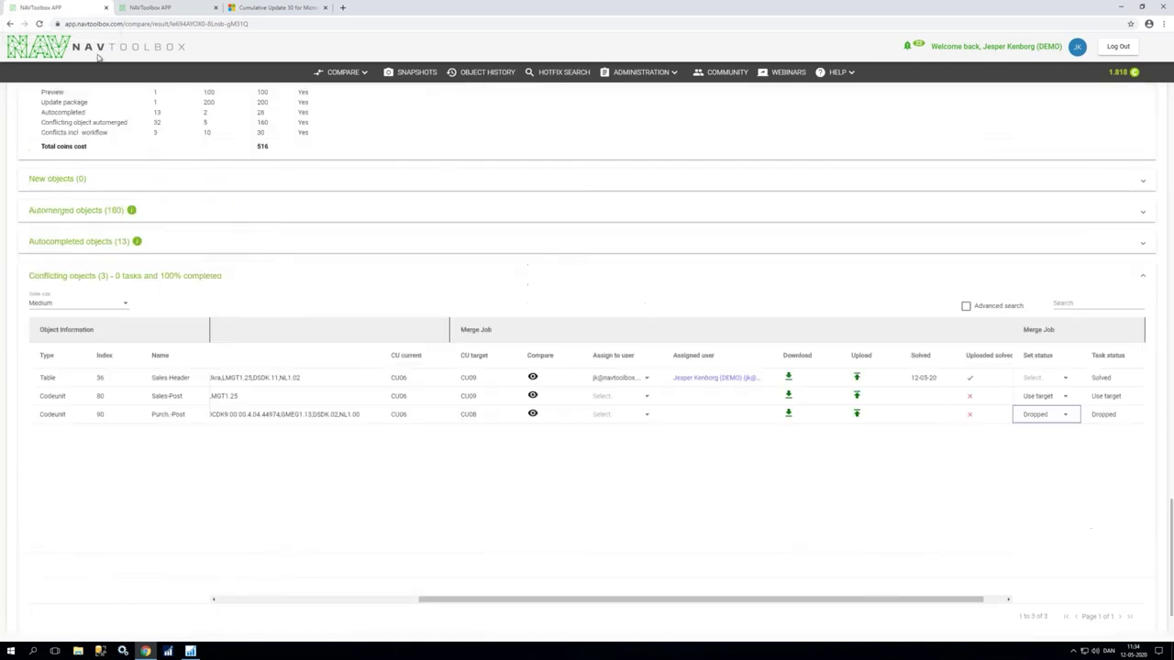
pyautogui.scroll(2, 95, 55)
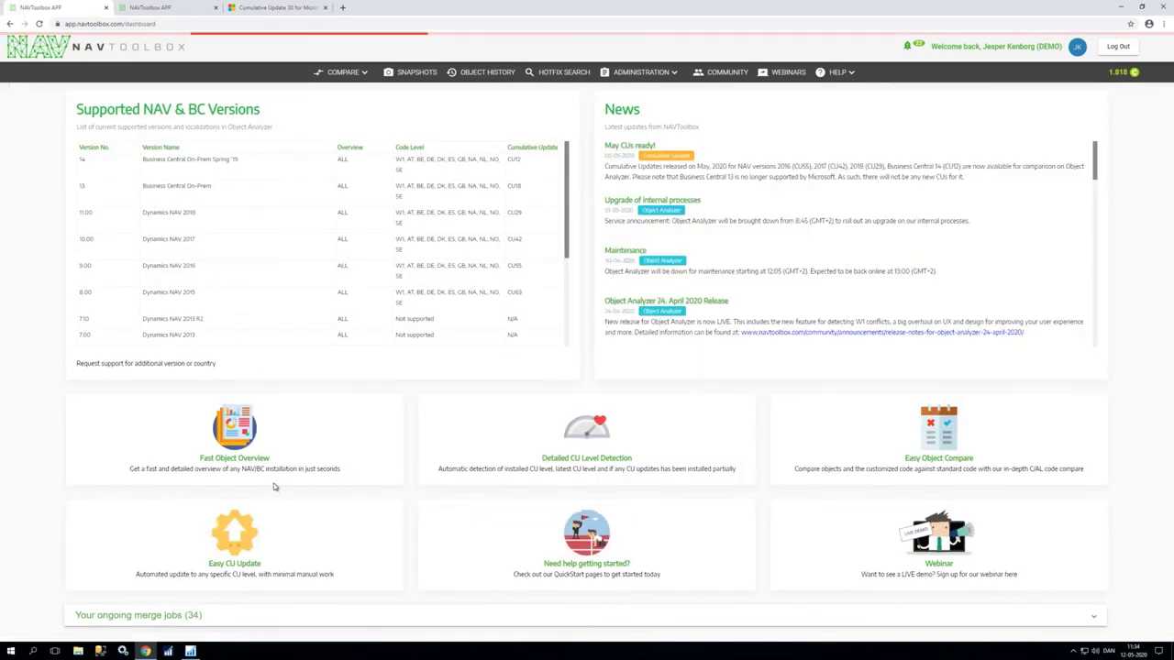
# - Expand 'Your assigned merge tasks' on the dashboard to see two Dropped and one Assigned task
pyautogui.scroll(-2, 280, 550)
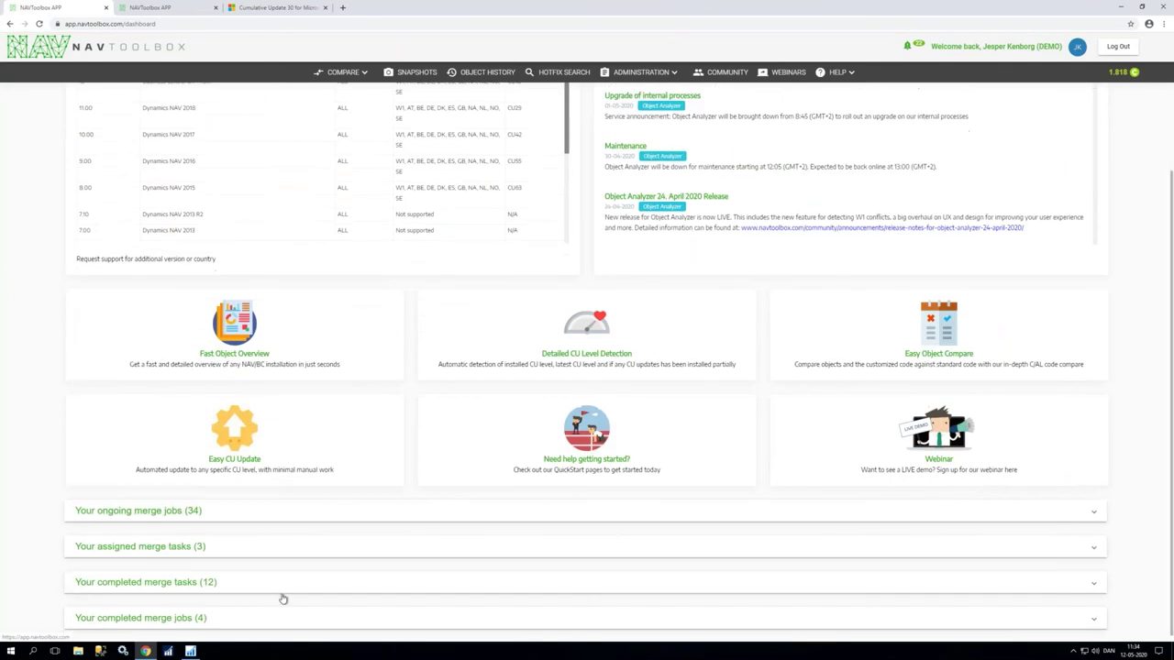
pyautogui.click(136, 546)
pyautogui.scroll(-5, 209, 582)
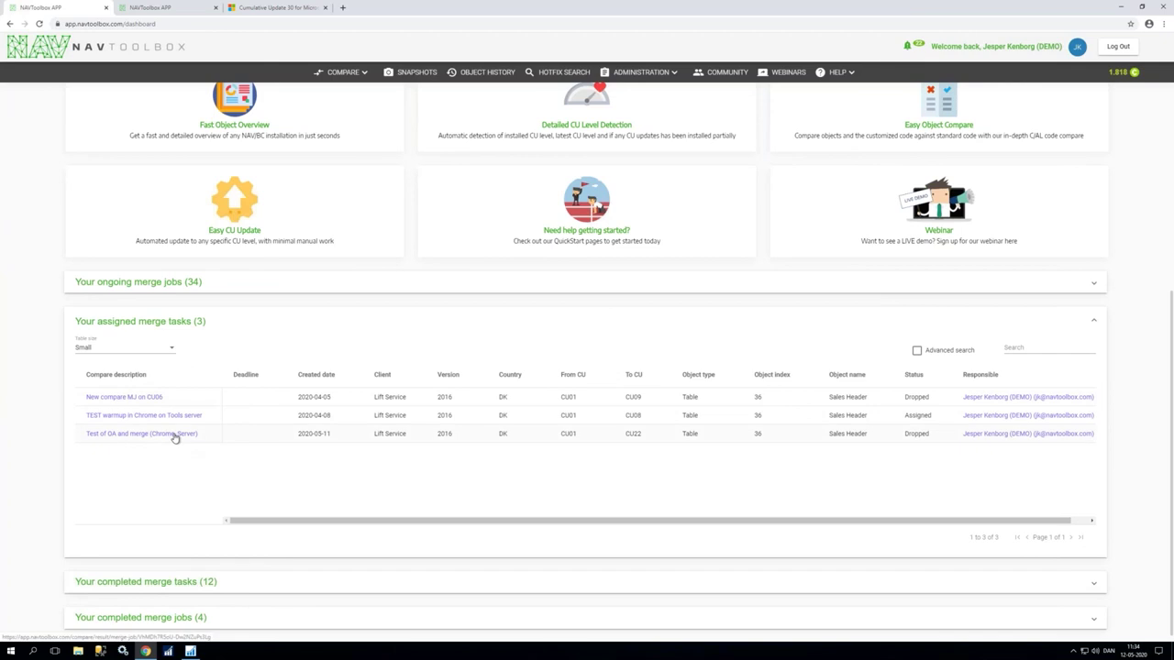
pyautogui.scroll(4, 175, 438)
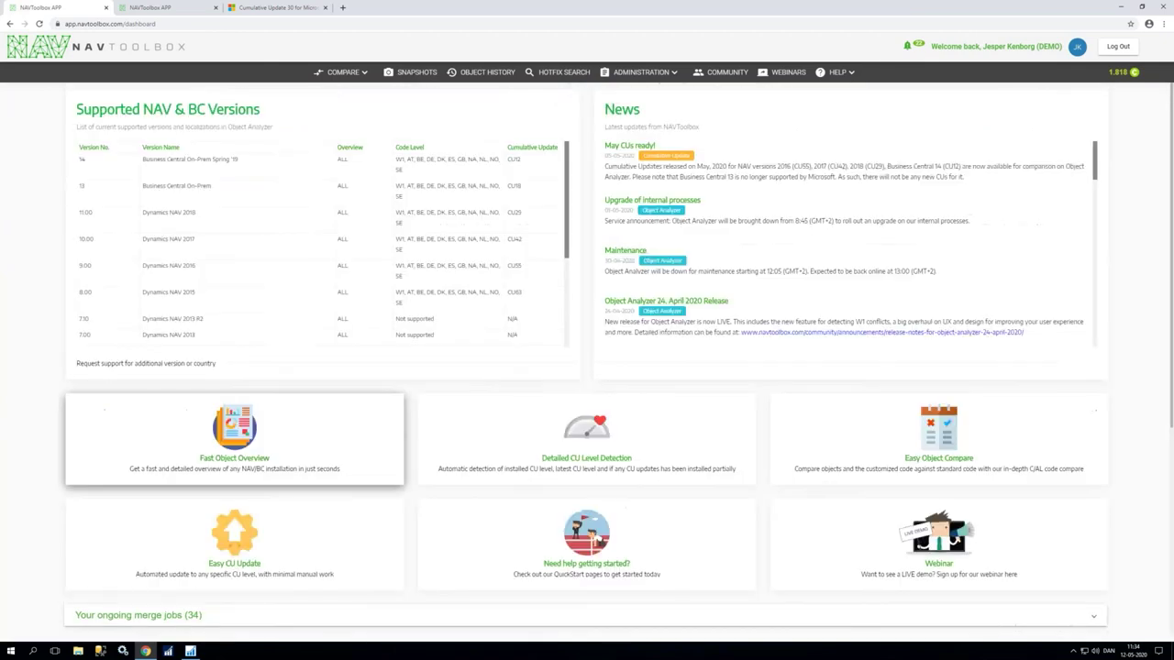
pyautogui.scroll(-3, 169, 435)
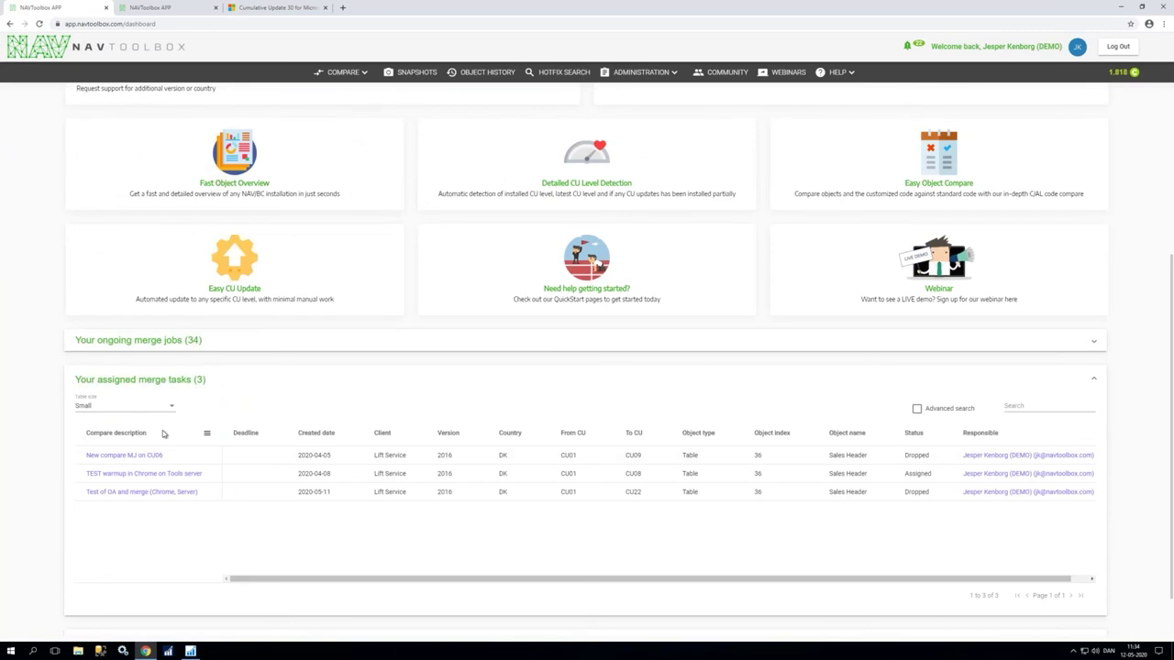